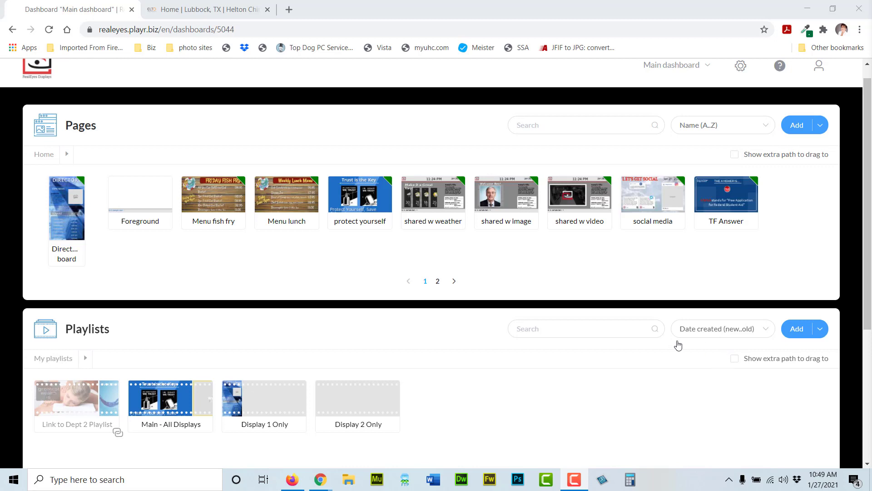
# Step: Scroll through the channels and check the channels folder options, then dismiss them
pyautogui.scroll(-1, 678, 344)
pyautogui.scroll(-1, 462, 167)
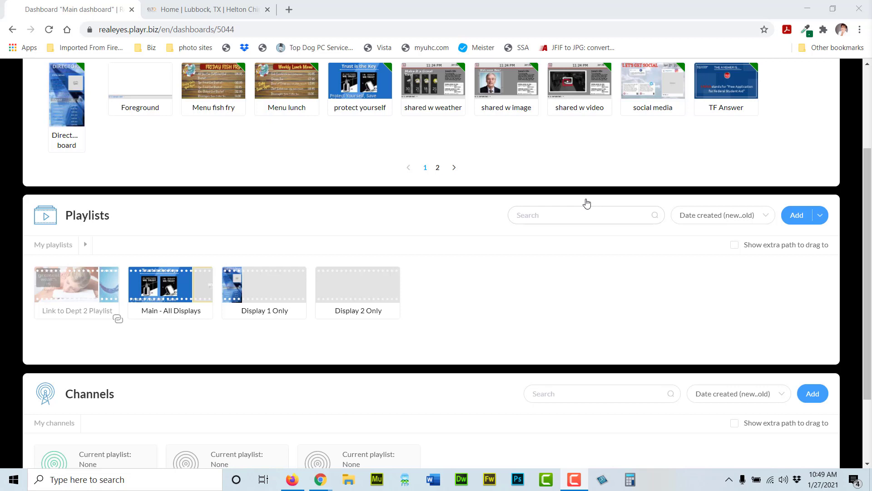
pyautogui.scroll(-1, 586, 204)
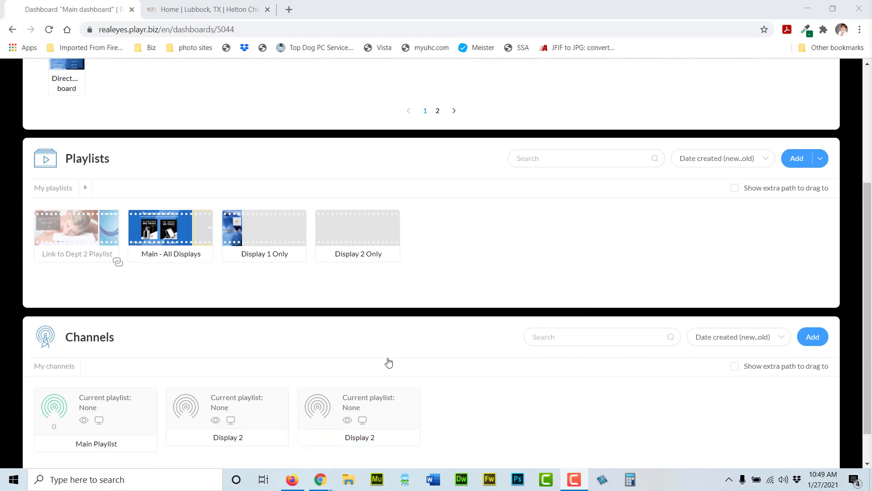
pyautogui.scroll(-1, 463, 358)
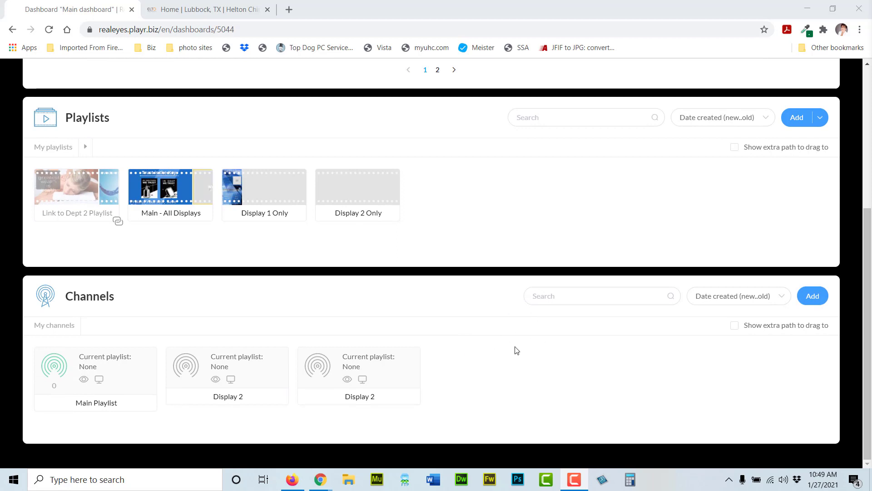
pyautogui.scroll(3, 645, 351)
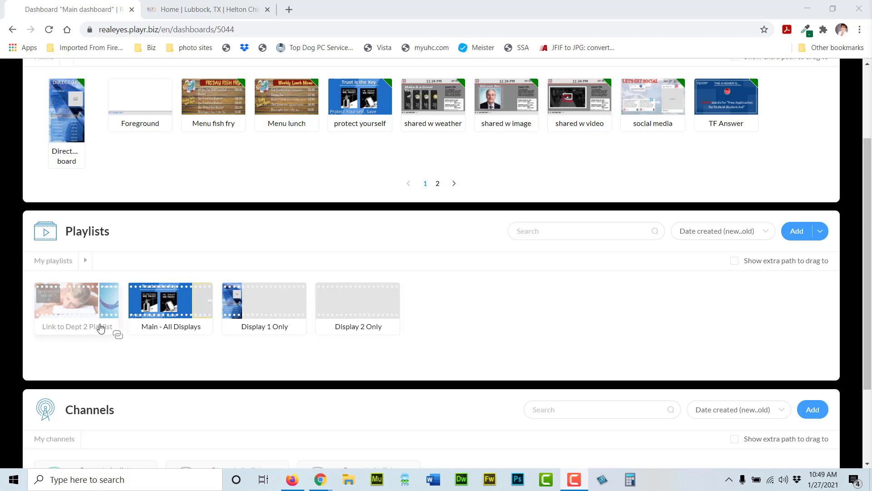
pyautogui.scroll(-3, 629, 314)
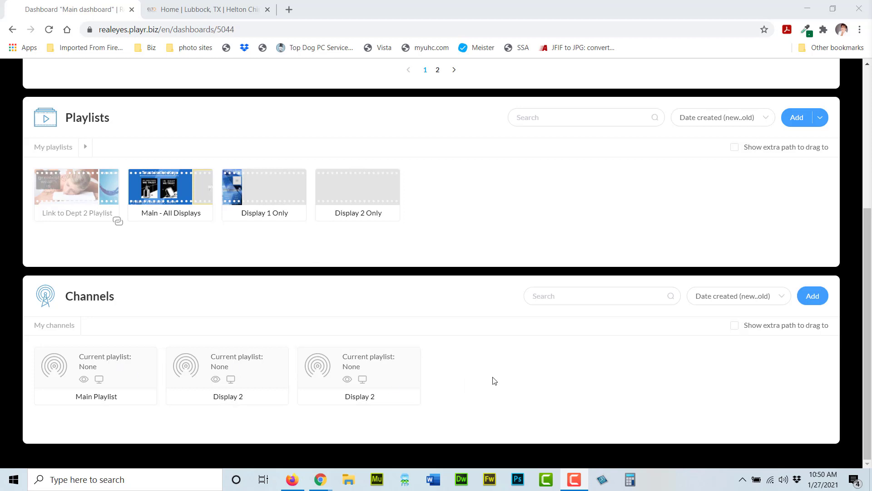
pyautogui.moveTo(99, 378)
pyautogui.rightClick(66, 327)
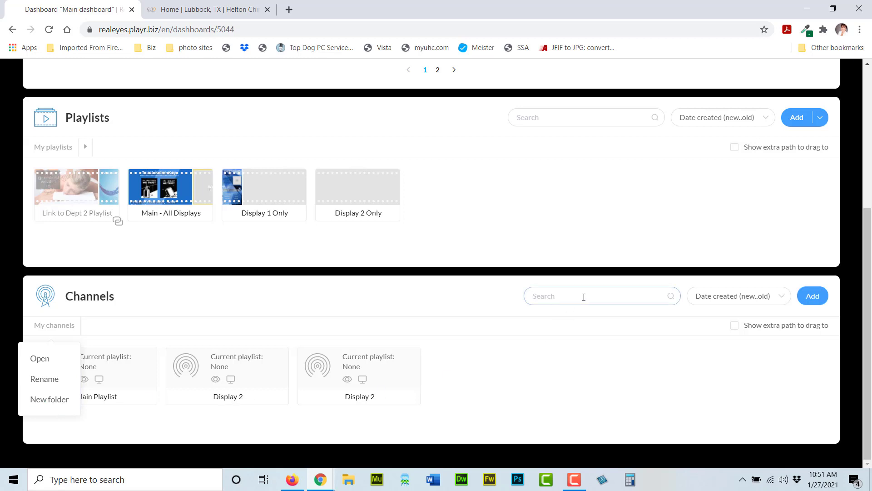
pyautogui.click(610, 296)
pyautogui.click(715, 363)
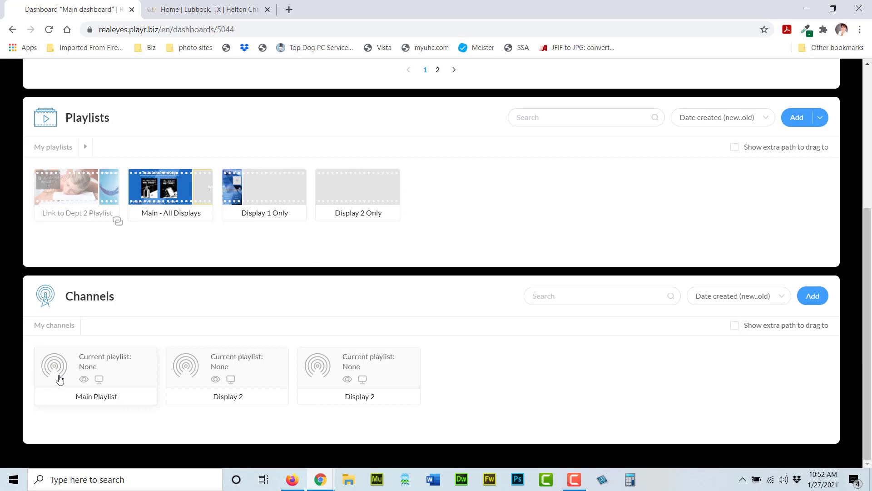
# Step: Drop Main - All Displays onto the Main Playlist channel, keep Plays as Continuously, and save
pyautogui.moveTo(60, 372)
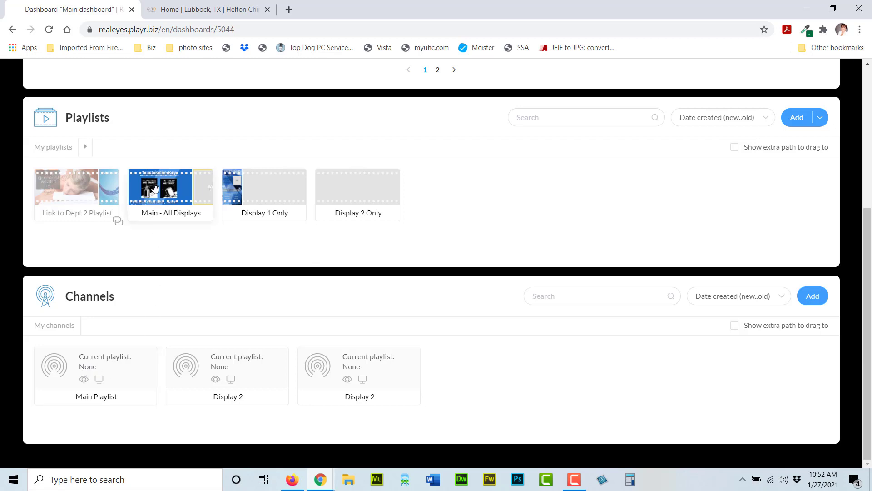
pyautogui.moveTo(176, 188); pyautogui.dragTo(91, 386)
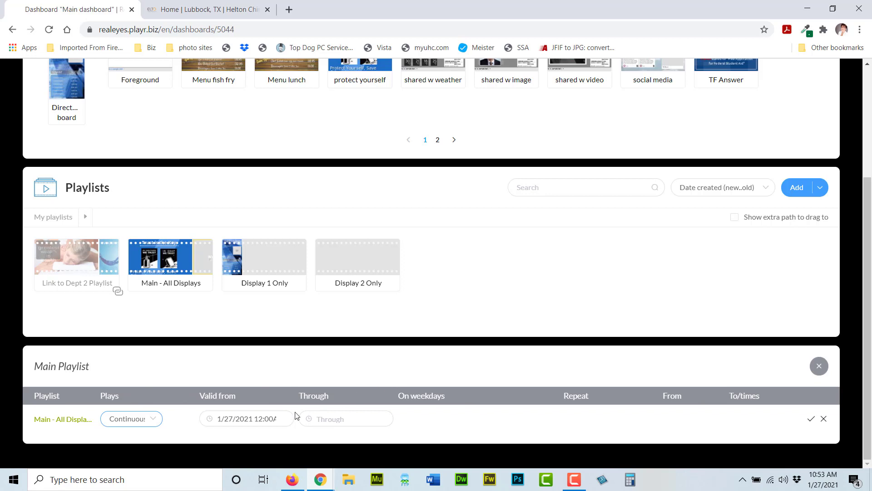
pyautogui.click(142, 423)
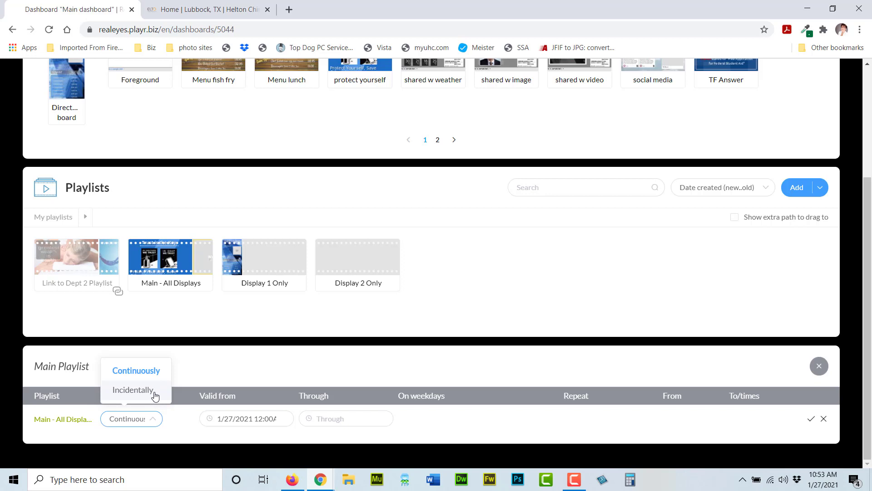
pyautogui.click(147, 373)
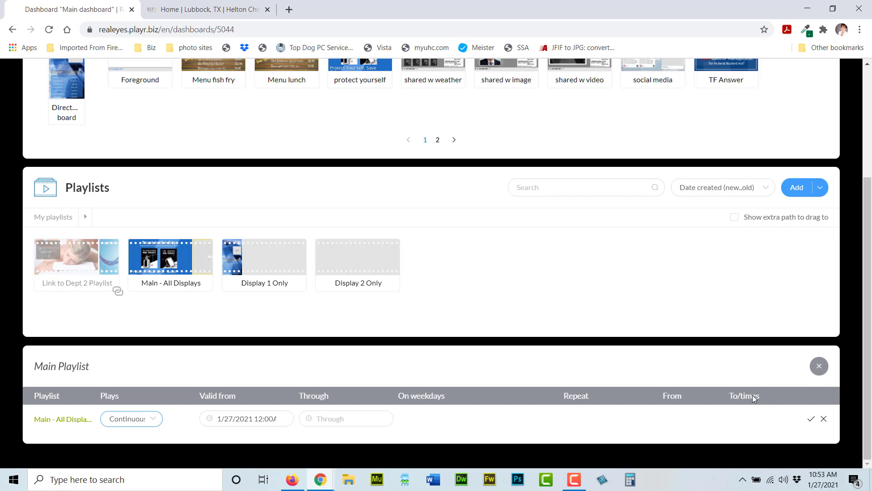
pyautogui.click(811, 418)
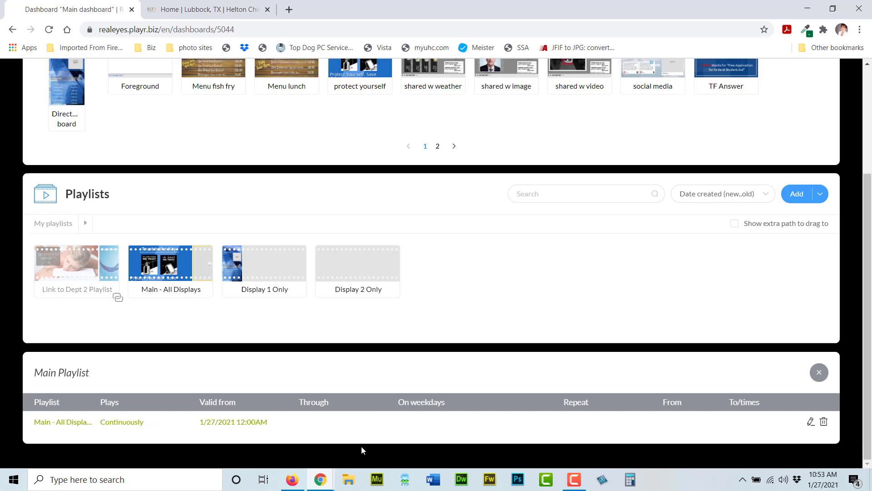
# Step: Close the schedule panel, then preview the Main Playlist channel's output and close the preview
pyautogui.click(818, 372)
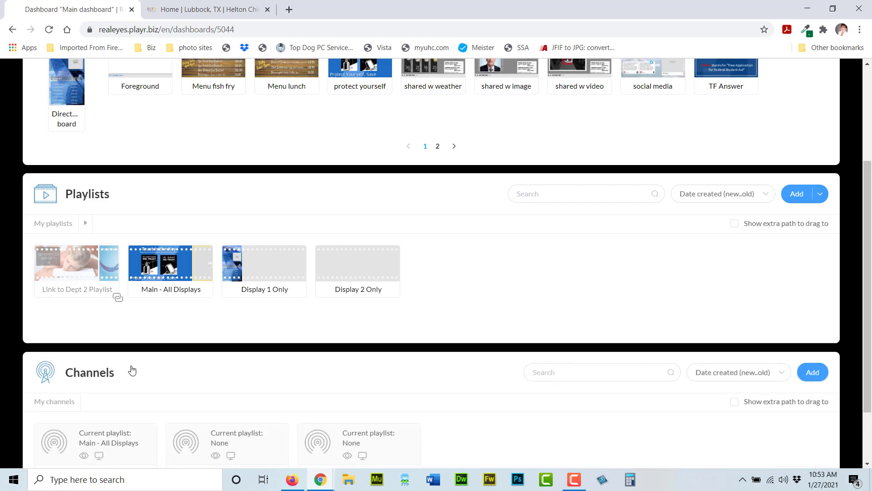
pyautogui.scroll(-1, 359, 382)
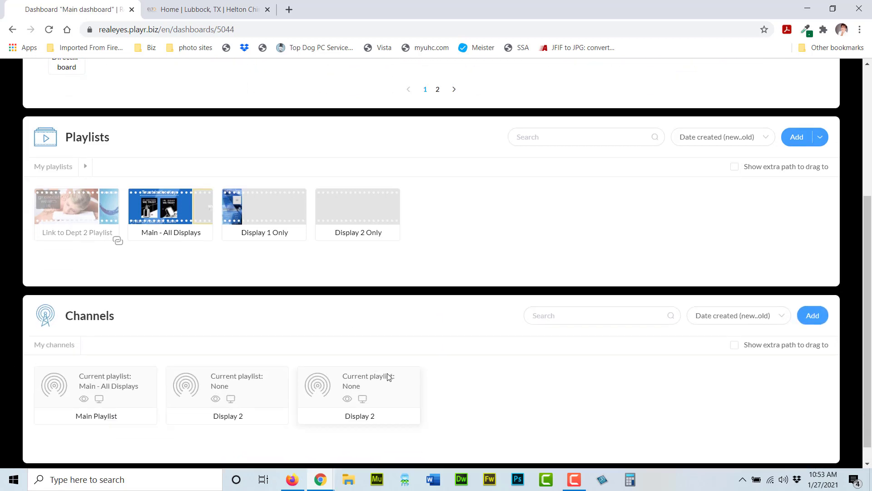
pyautogui.click(84, 400)
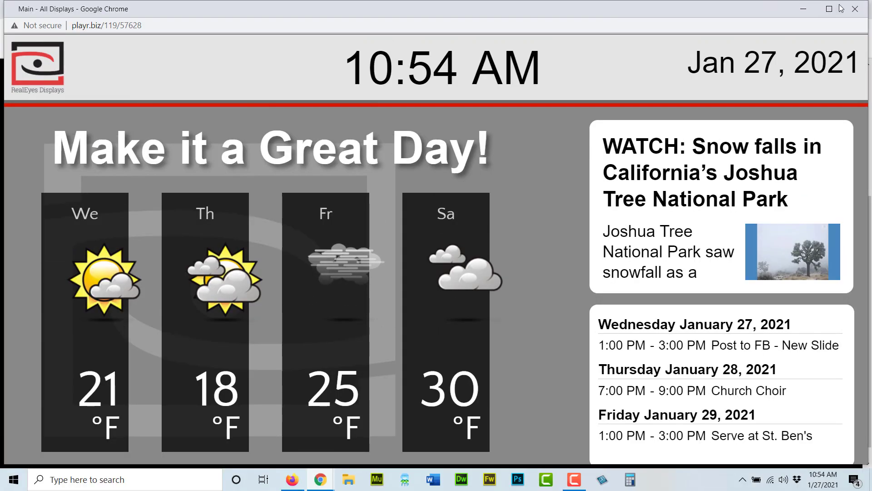
pyautogui.click(855, 9)
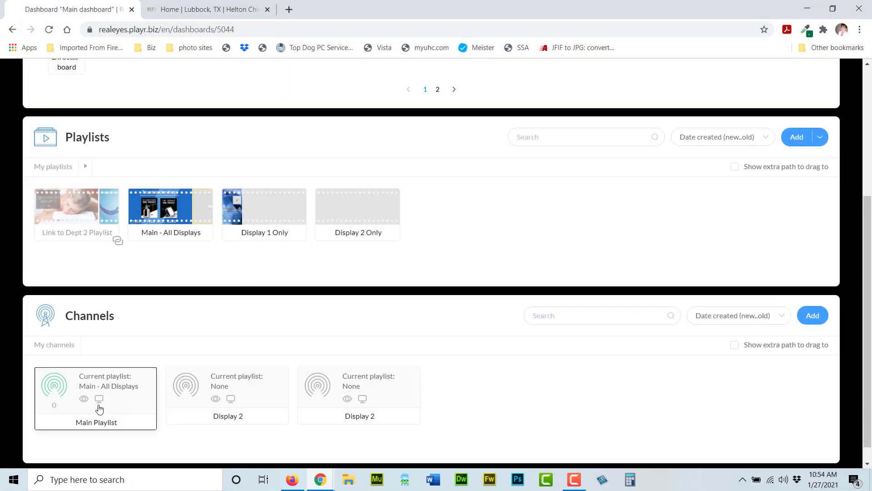
# Step: Copy the Main Playlist channel's playback address from its monitor-icon popover
pyautogui.click(100, 400)
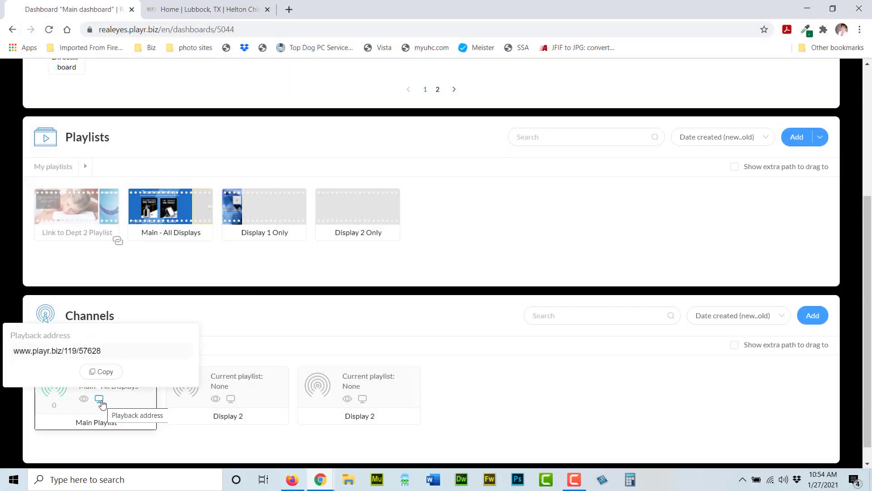
pyautogui.click(103, 372)
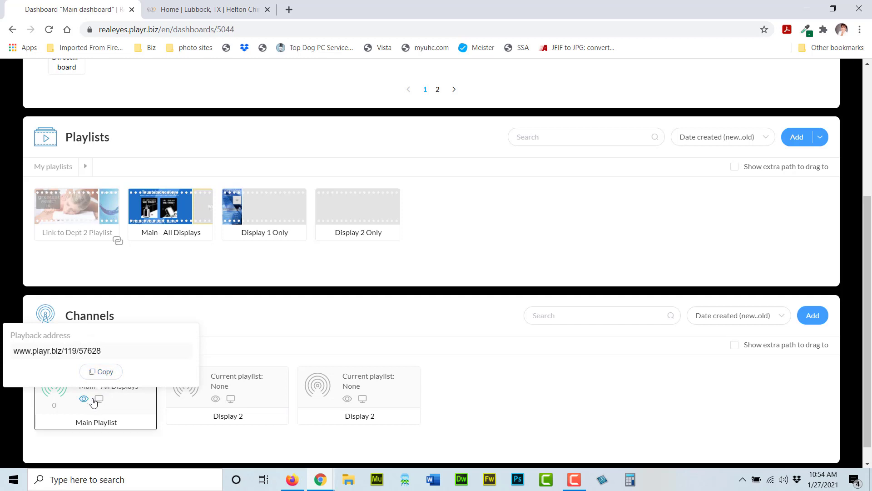
pyautogui.click(100, 400)
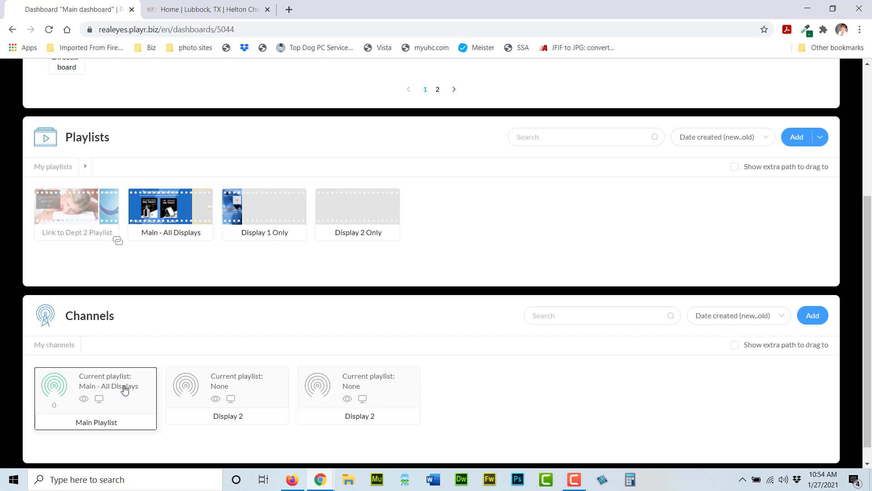
# Step: Reopen the Main Playlist schedule to confirm Main - All Displays is still set, then close it
pyautogui.rightClick(136, 406)
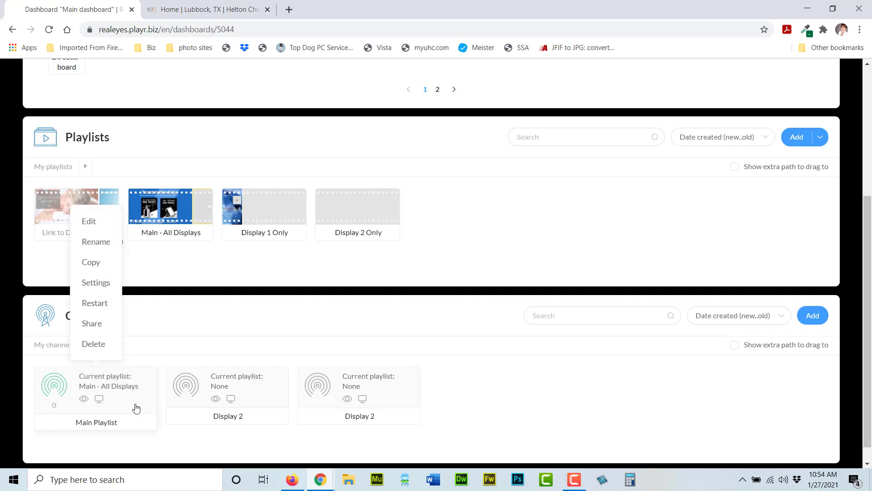
pyautogui.click(89, 221)
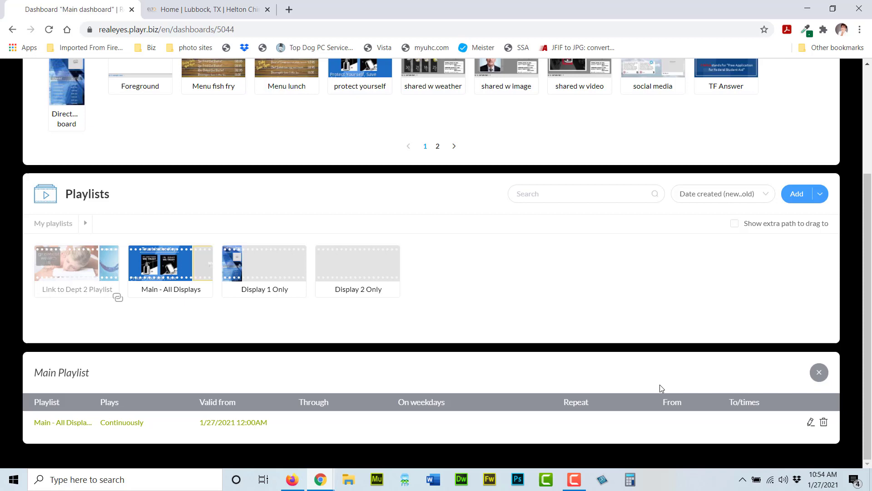
pyautogui.click(825, 376)
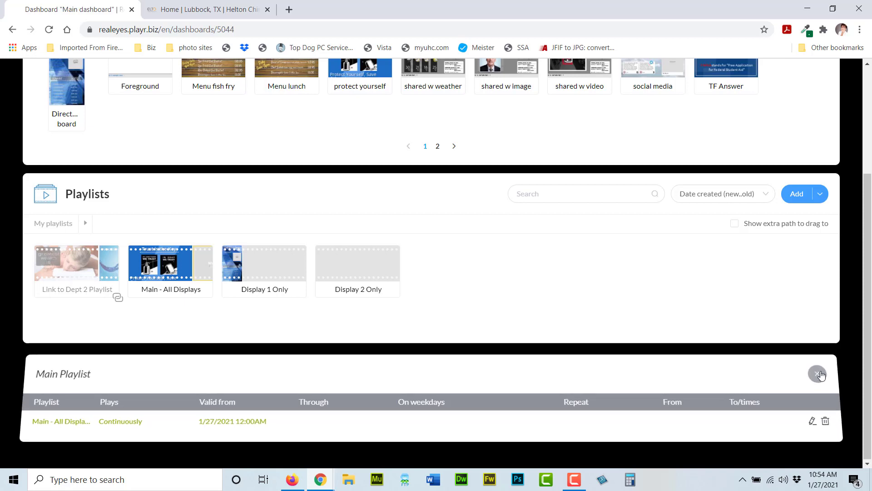
pyautogui.scroll(-2, 208, 399)
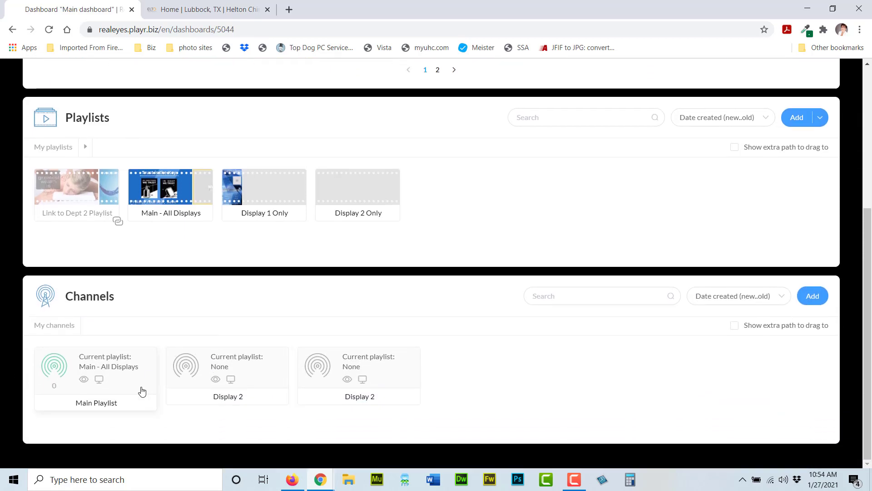
# Step: In Main Playlist's settings, try screen tilt and mirroring, leave both off, and allow touch navigation
pyautogui.rightClick(141, 386)
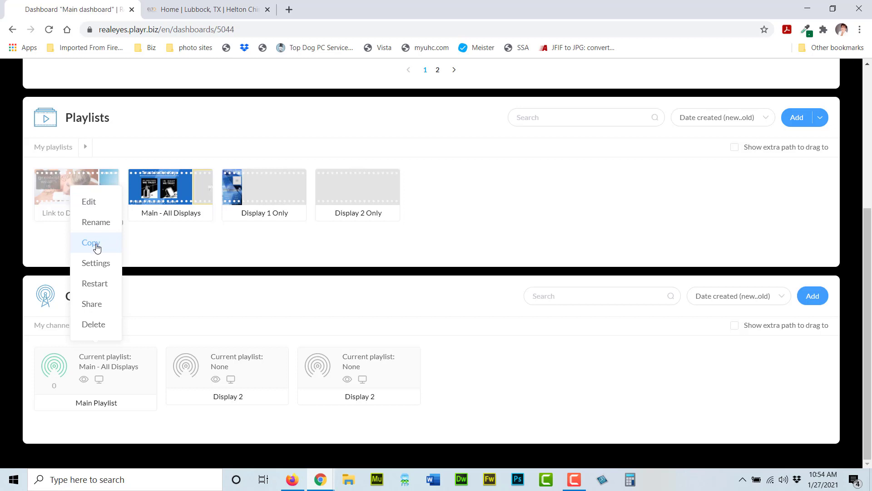
pyautogui.click(108, 268)
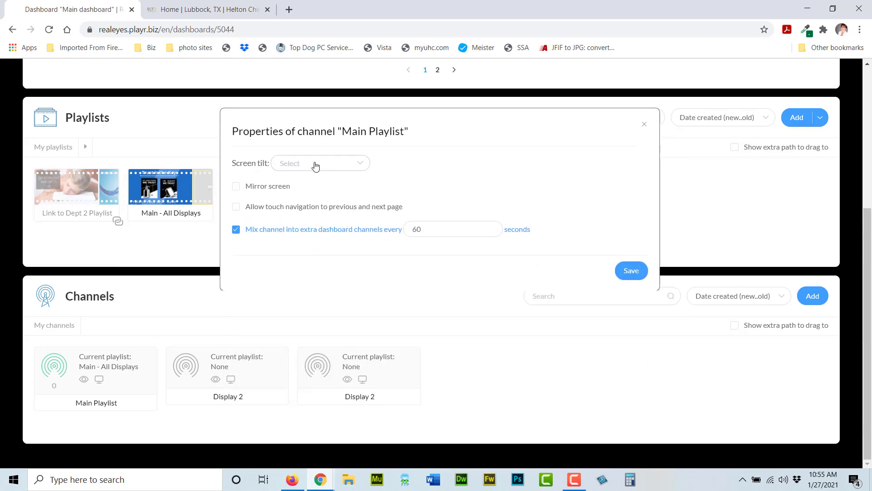
pyautogui.click(314, 165)
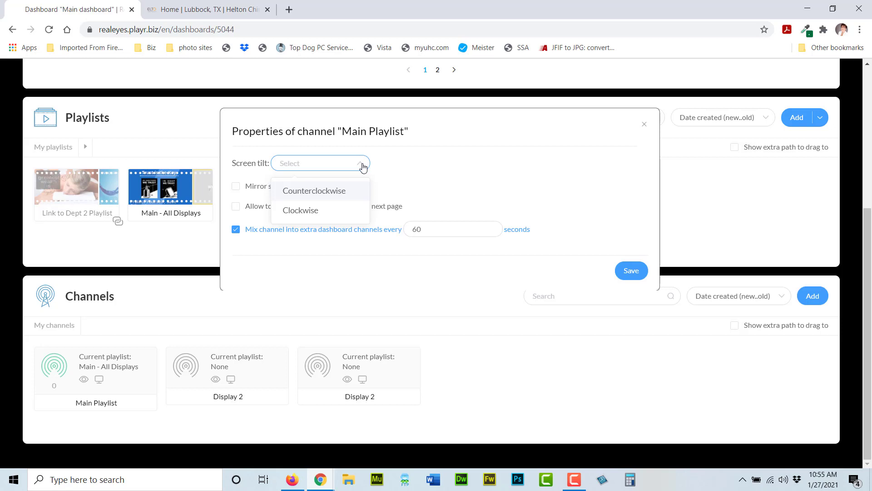
pyautogui.click(427, 170)
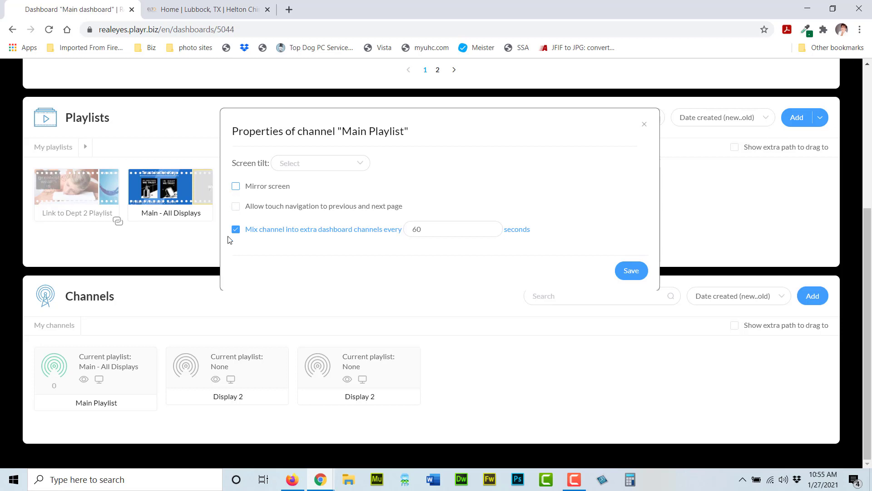
pyautogui.click(236, 186)
pyautogui.click(236, 188)
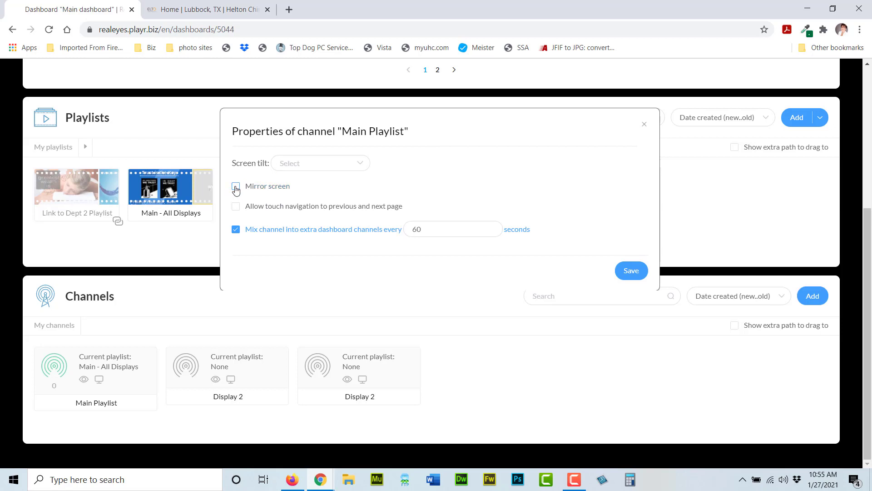
pyautogui.click(236, 208)
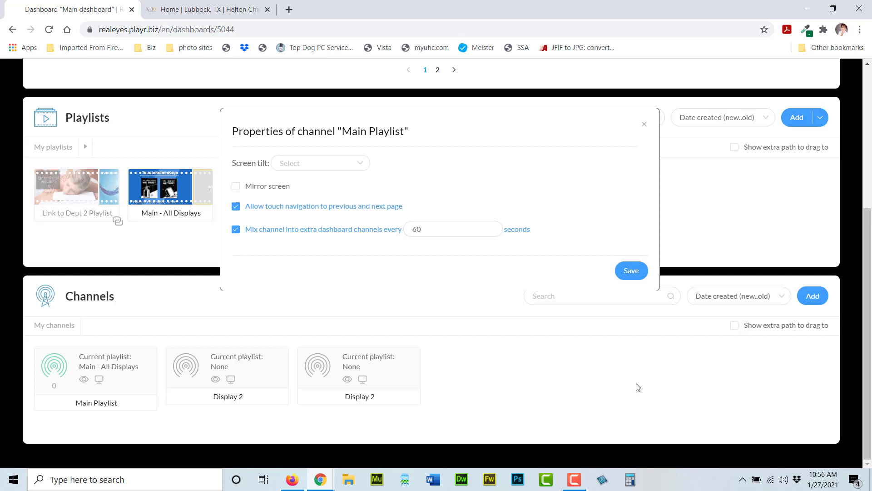
# Step: Untick touch navigation and change the mixing interval from 60 to 600 seconds
pyautogui.click(235, 207)
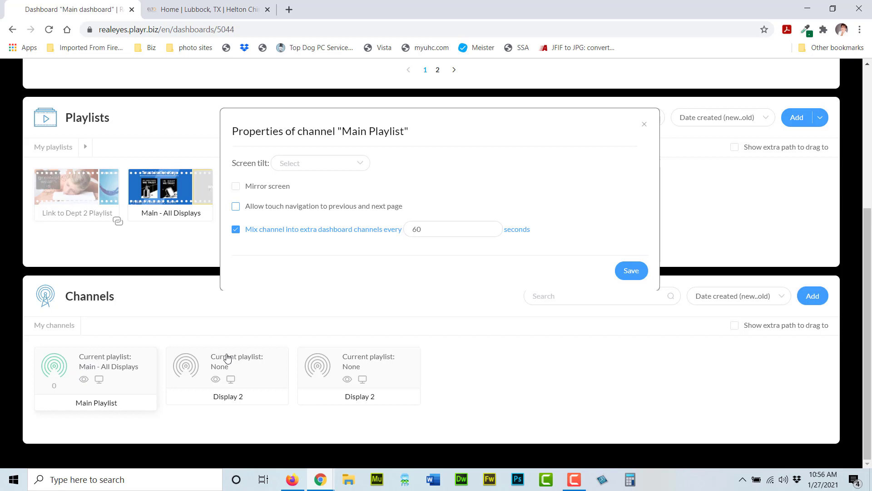
pyautogui.click(432, 228)
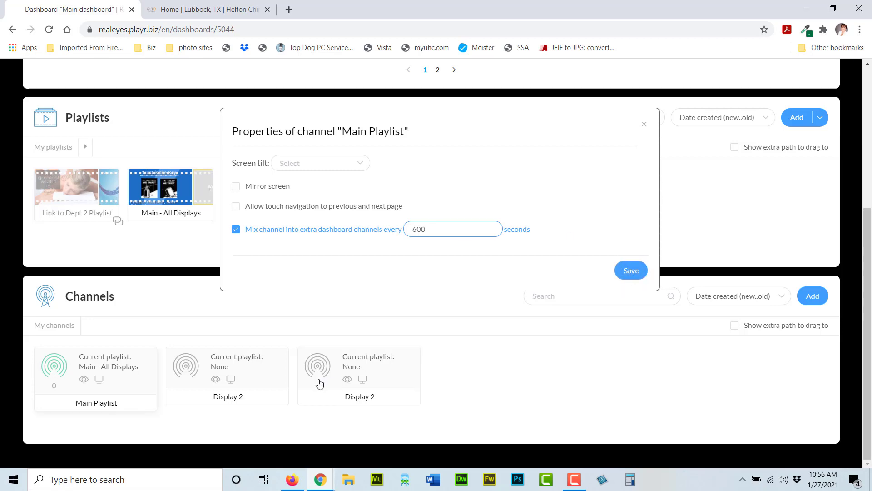
# Step: Check the dashboards list, then reopen Main Playlist settings and untick mixing into extra dashboard channels
pyautogui.scroll(5, 677, 255)
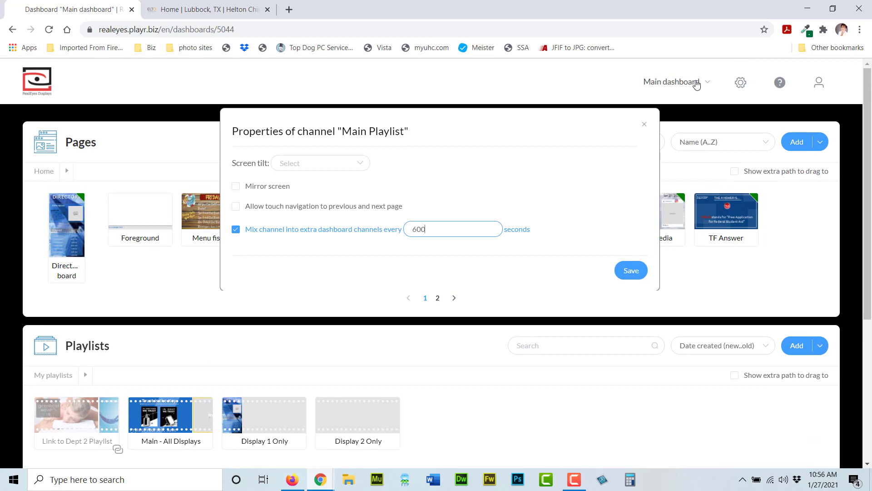
pyautogui.click(672, 81)
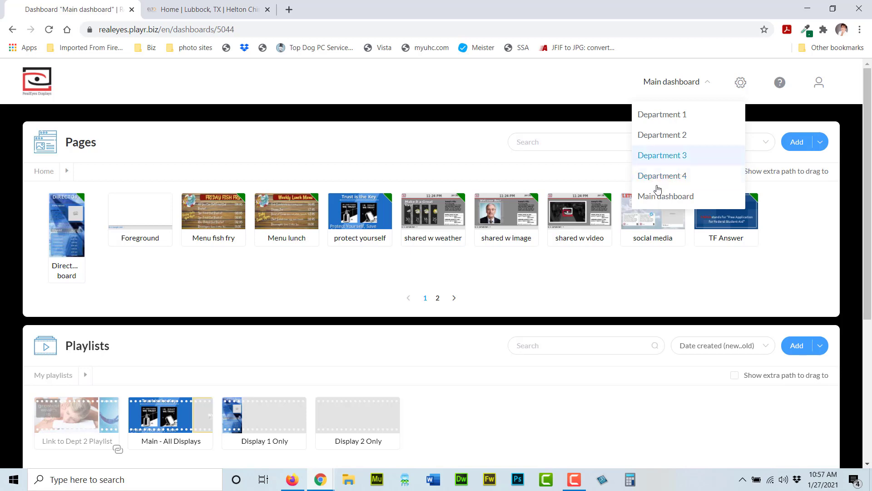
pyautogui.scroll(-5, 522, 283)
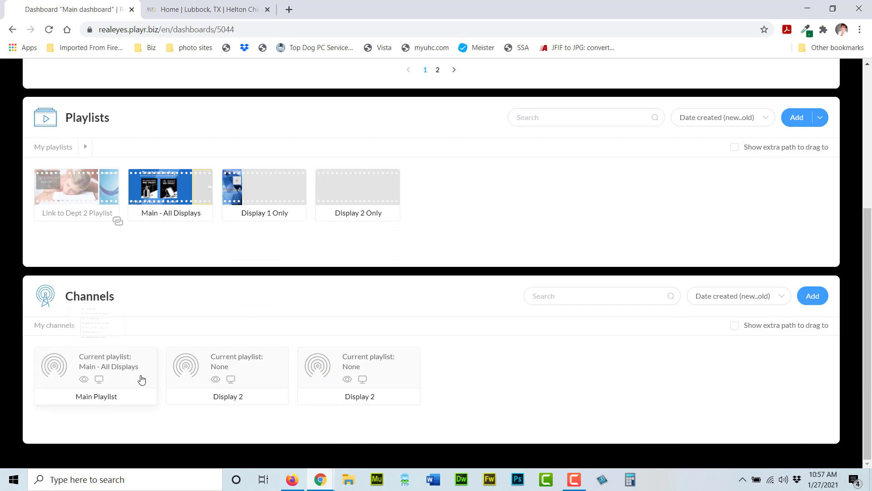
pyautogui.rightClick(139, 375)
pyautogui.click(118, 261)
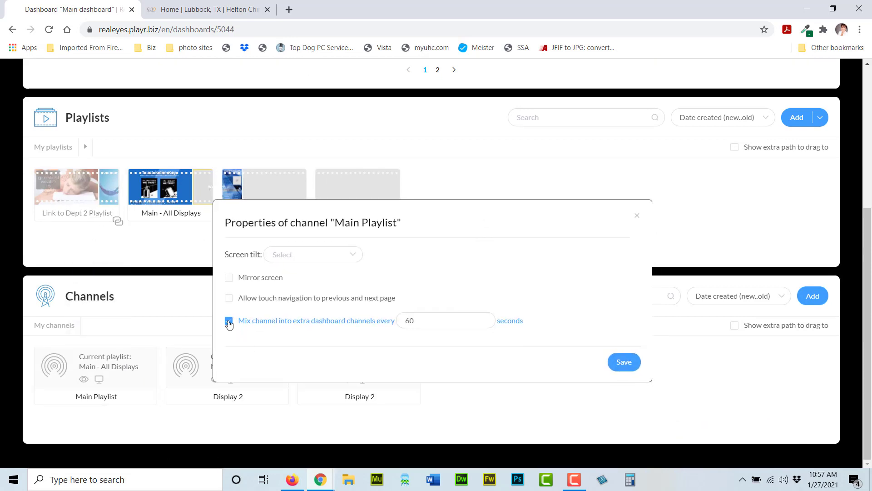
pyautogui.click(228, 321)
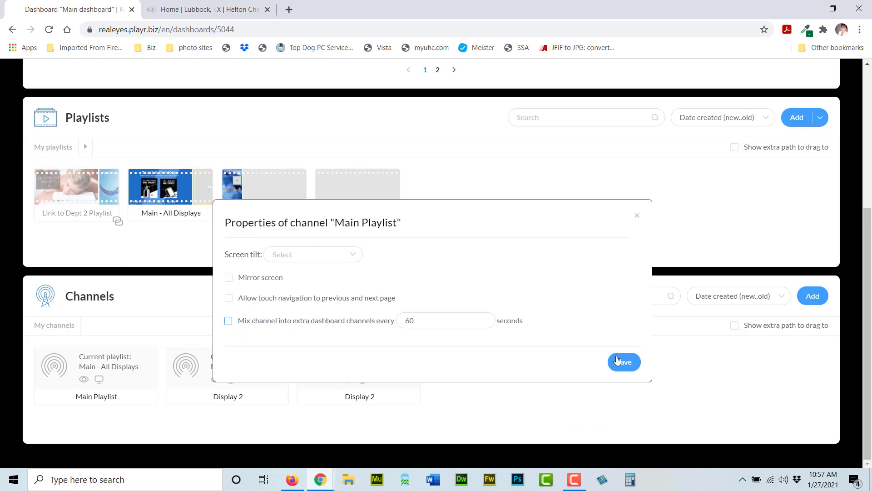
# Step: Close Properties and restart the Main Playlist channel, confirming the alert with Ok
pyautogui.click(637, 215)
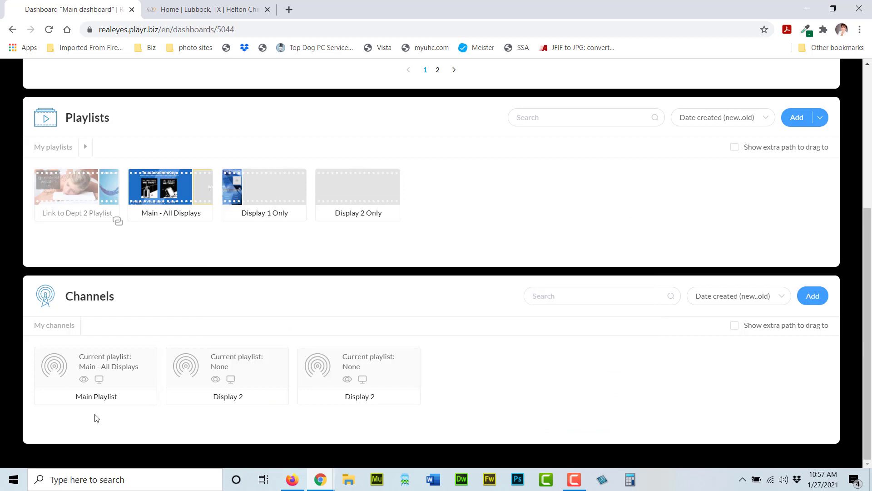
pyautogui.click(136, 381)
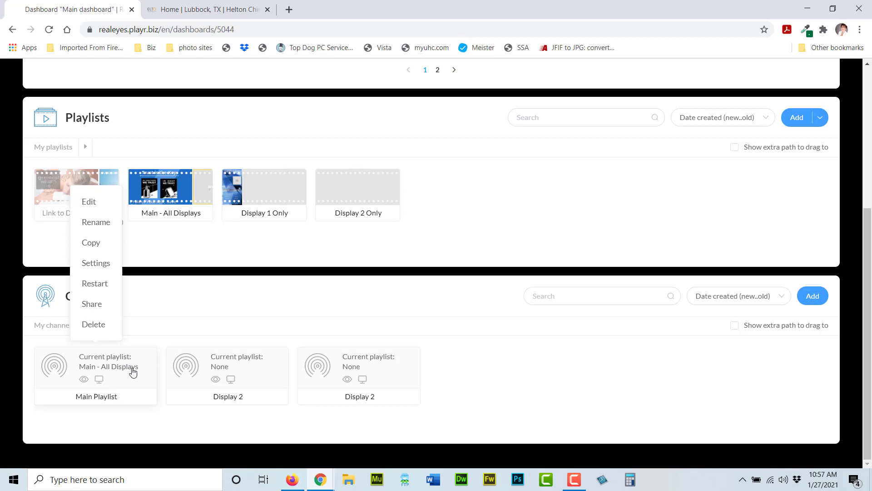
pyautogui.click(96, 284)
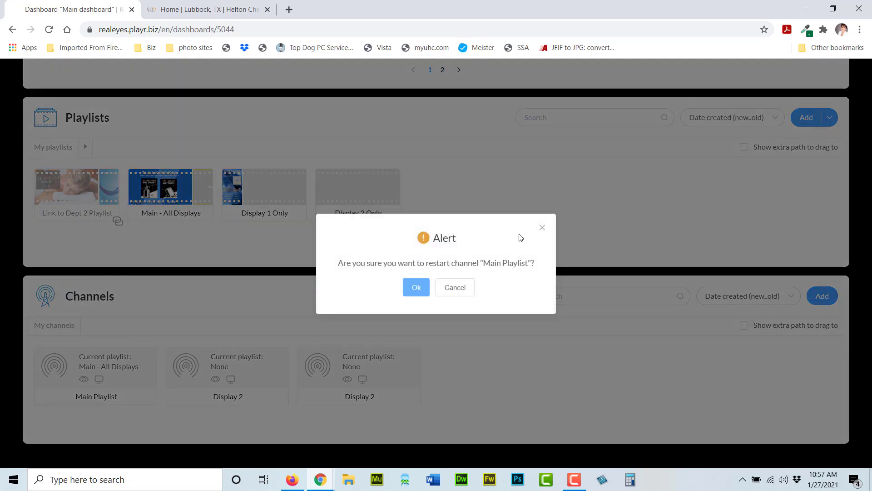
pyautogui.click(416, 287)
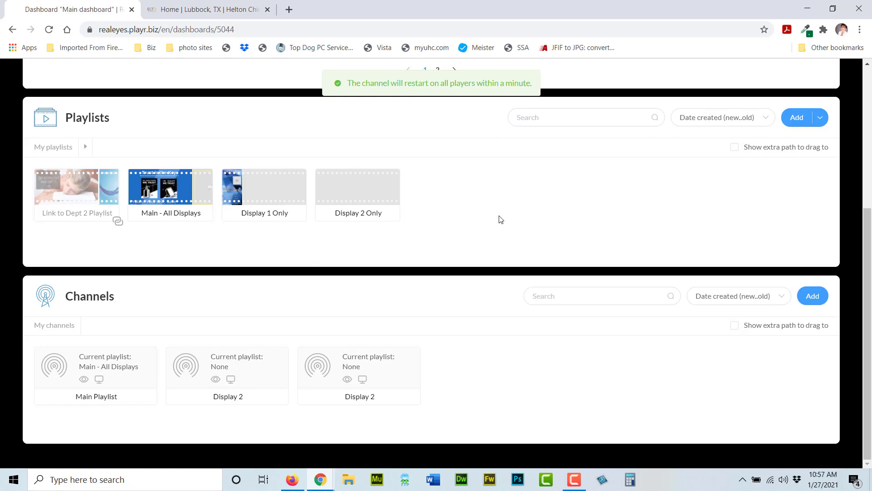
# Step: Share the Main Playlist channel and copy its 30-minute shareable playback address
pyautogui.click(108, 369)
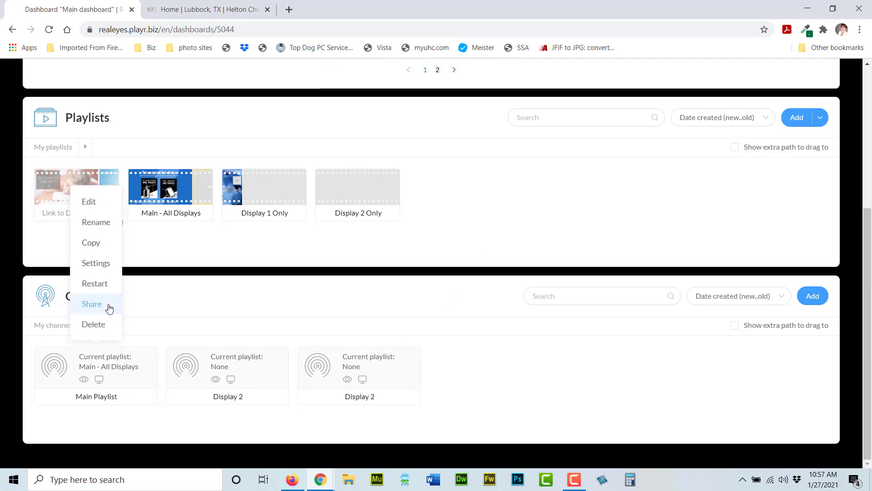
pyautogui.click(107, 309)
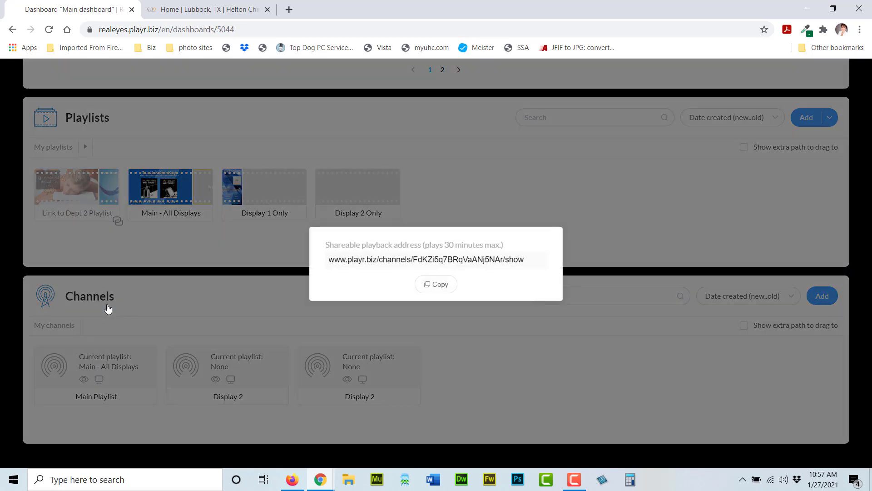
pyautogui.click(429, 285)
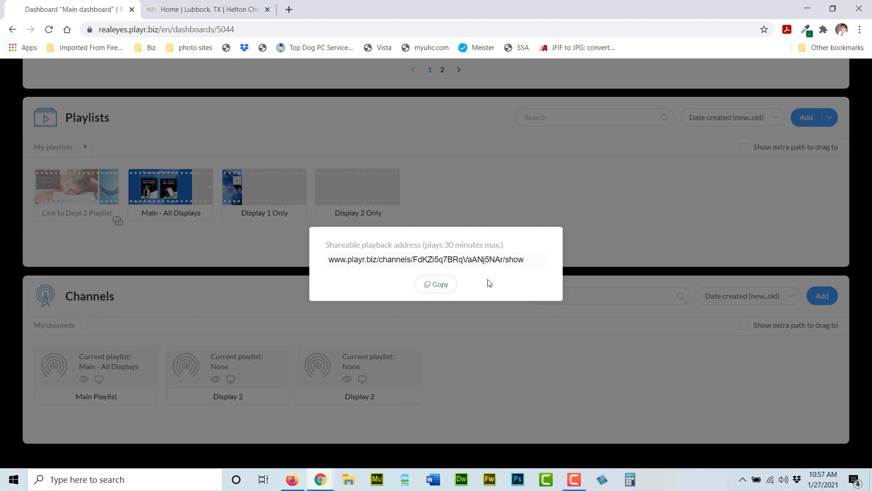
pyautogui.click(447, 288)
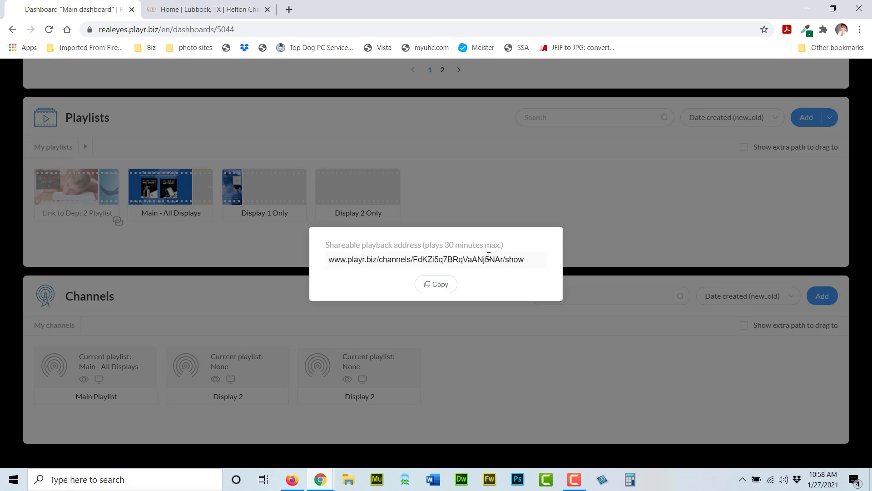
# Step: Replay and browse the embedded slideshow on the Helton Chiropractic site, then return to the dashboard
pyautogui.click(213, 10)
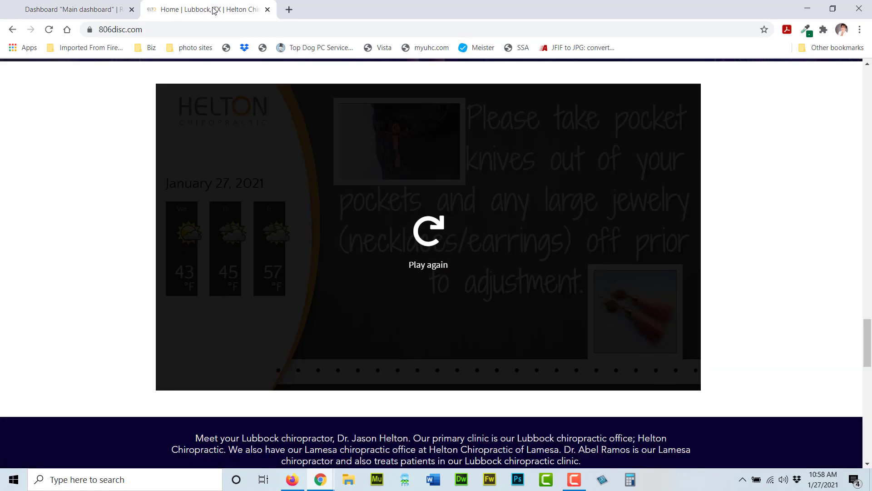
pyautogui.click(417, 241)
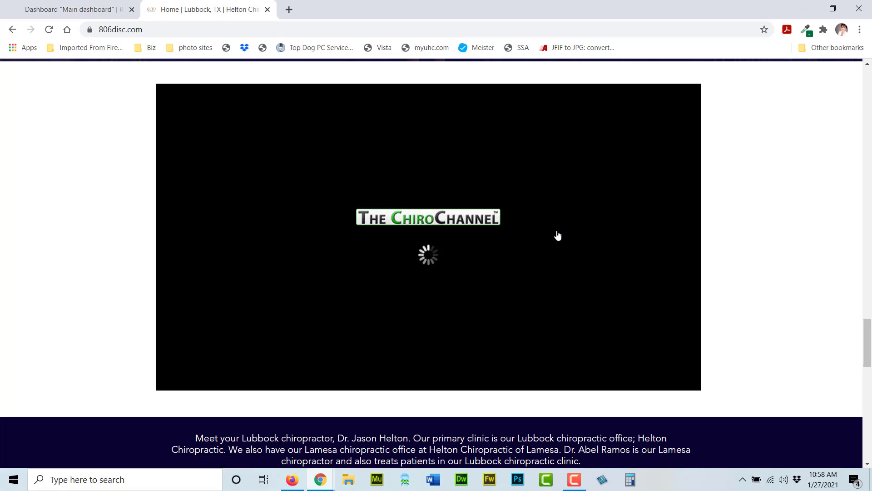
pyautogui.scroll(1, 530, 255)
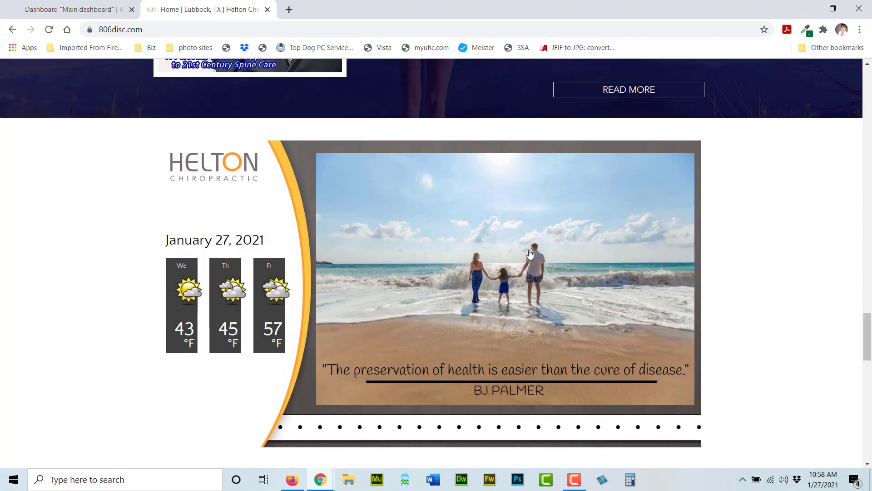
pyautogui.scroll(-1, 548, 245)
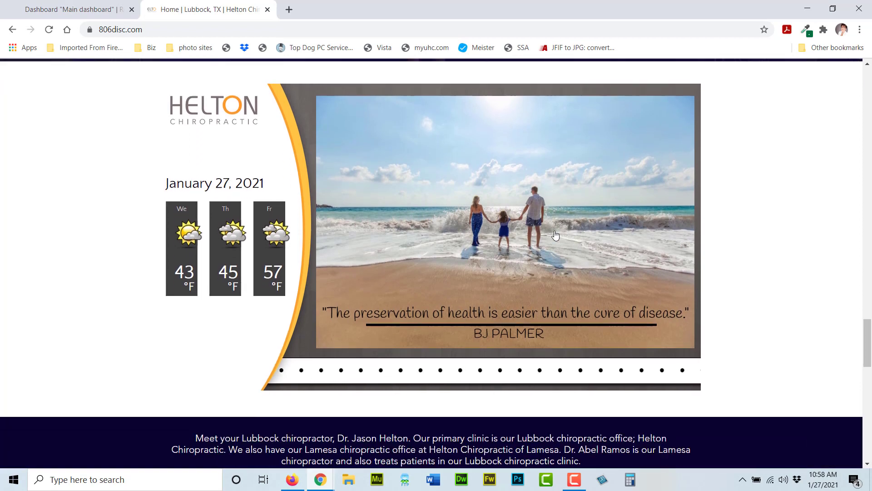
pyautogui.scroll(2, 554, 223)
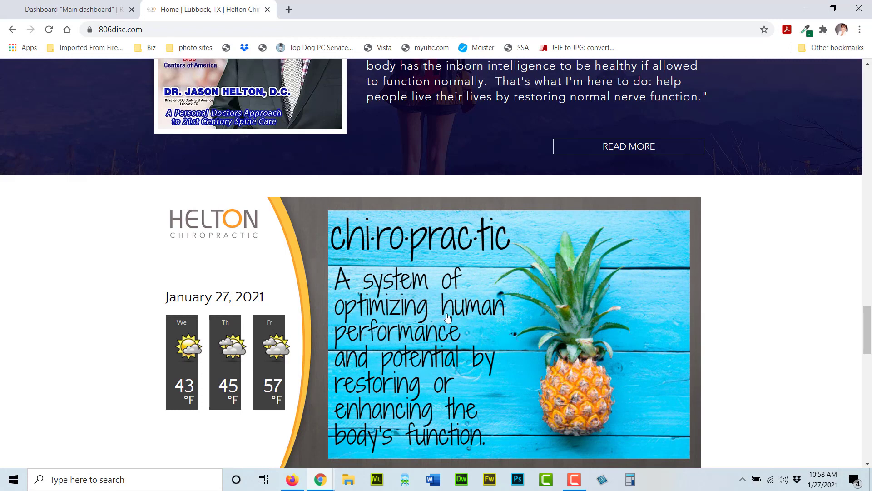
pyautogui.scroll(-1, 326, 138)
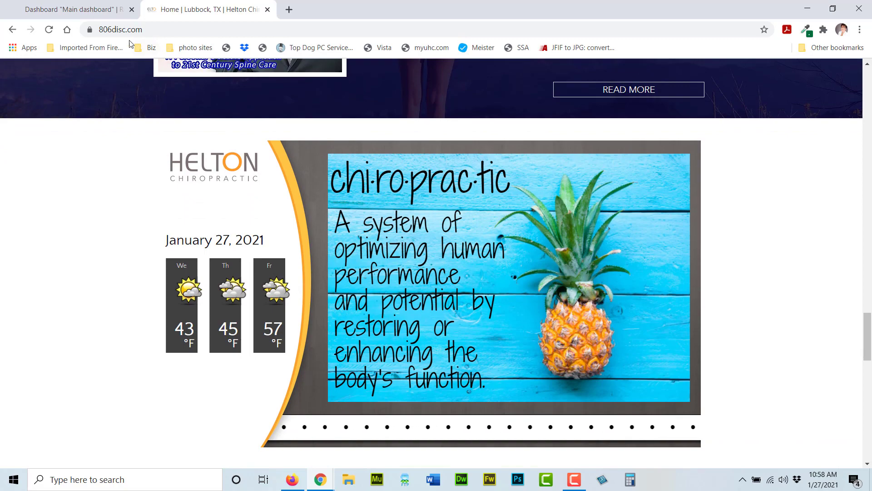
pyautogui.click(98, 9)
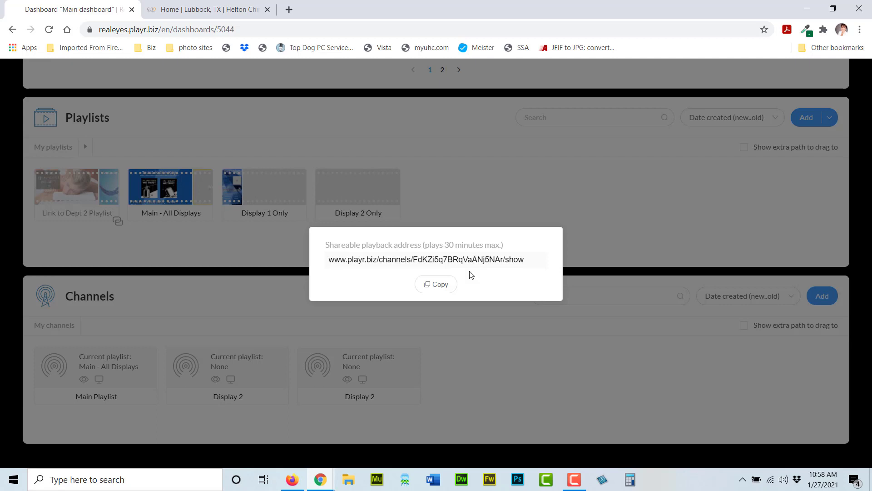
# Step: Copy the Main Playlist channel's shareable playback address, then scroll back up to the Pages section
pyautogui.click(503, 317)
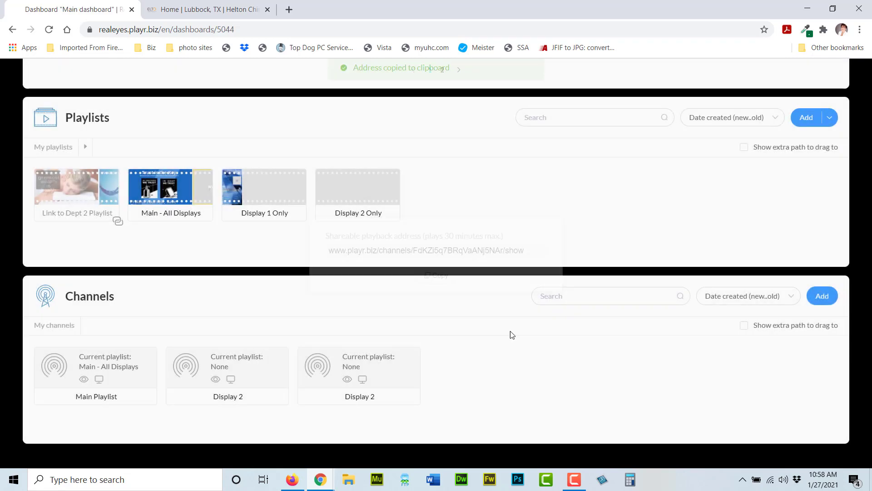
pyautogui.click(149, 379)
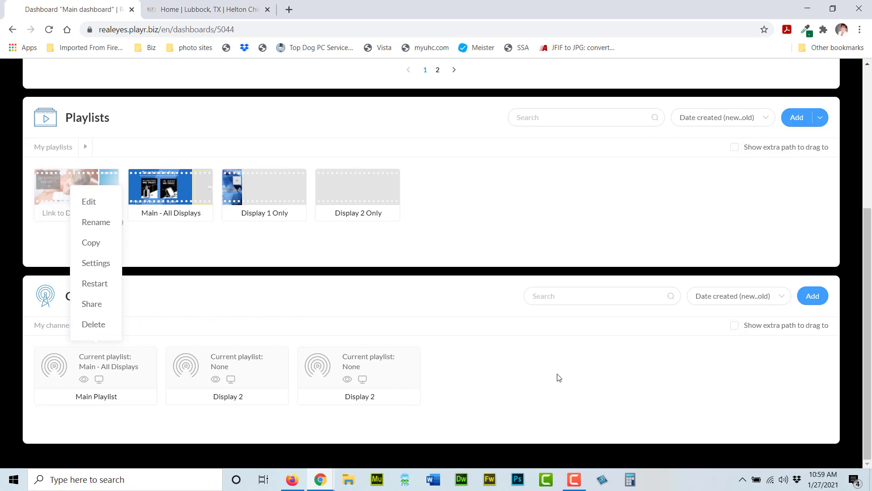
pyautogui.click(558, 361)
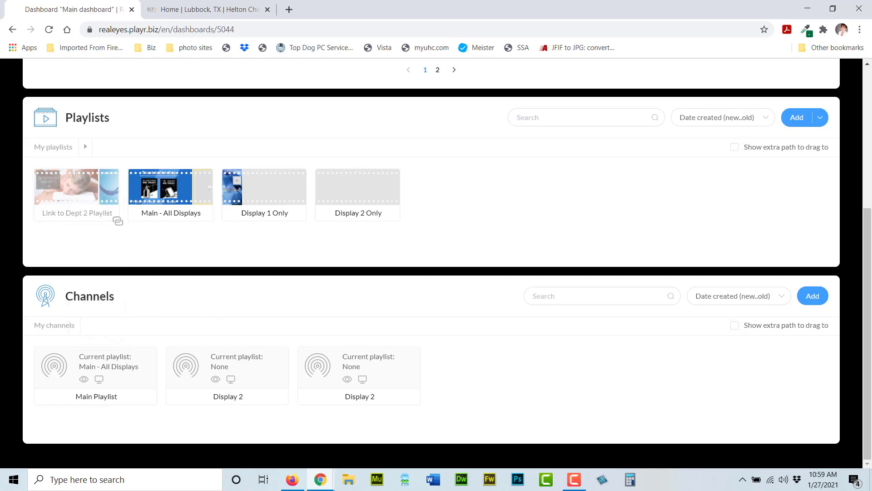
pyautogui.scroll(1, 546, 359)
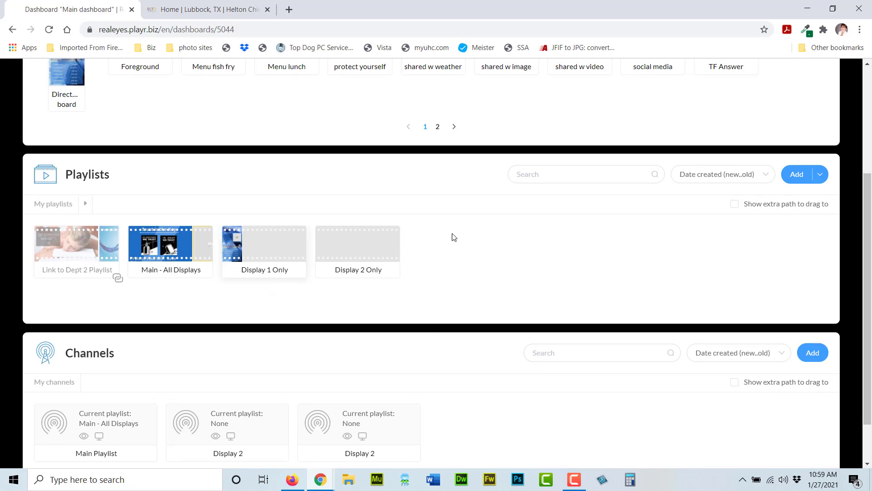
pyautogui.scroll(-1, 552, 225)
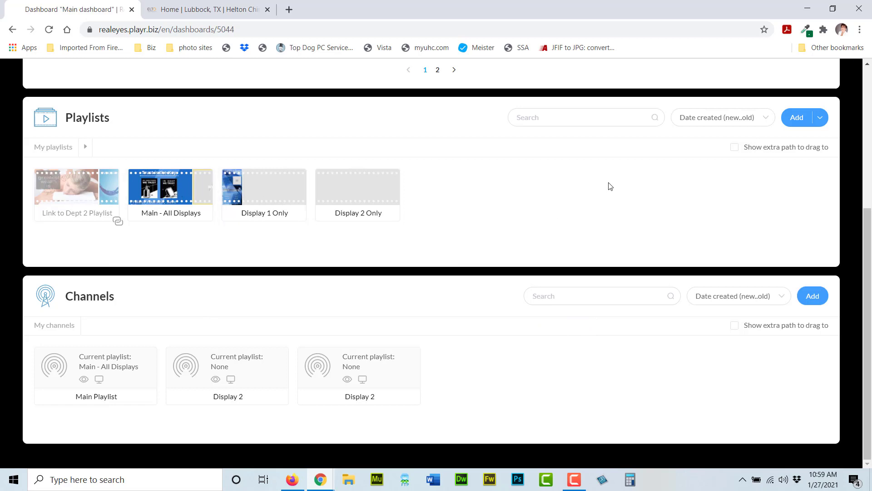
pyautogui.scroll(3, 606, 200)
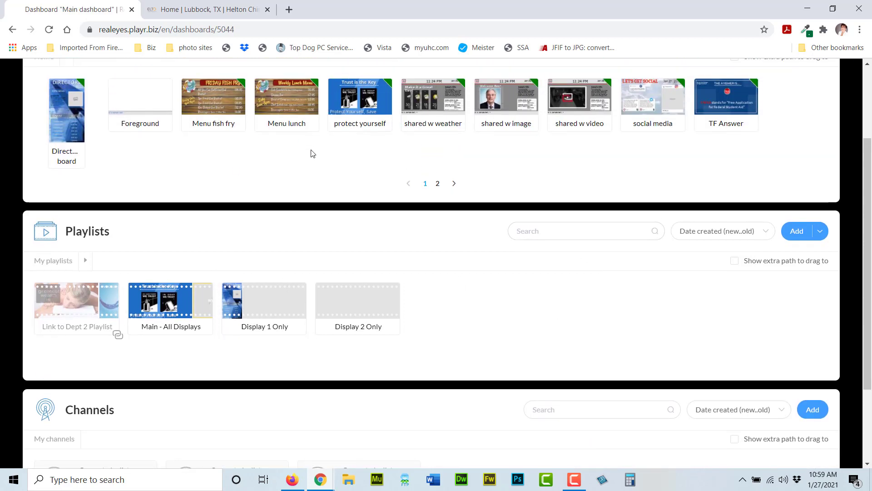
pyautogui.scroll(1, 395, 176)
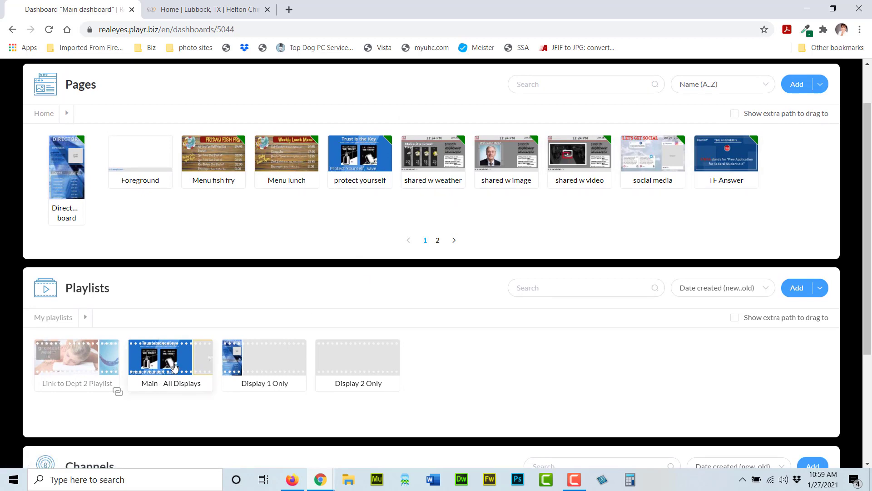
pyautogui.scroll(-2, 174, 367)
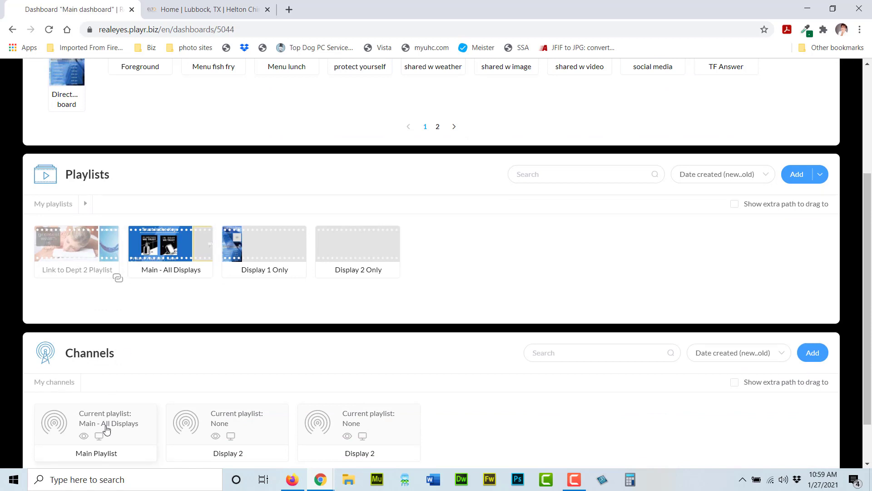
pyautogui.scroll(2, 620, 257)
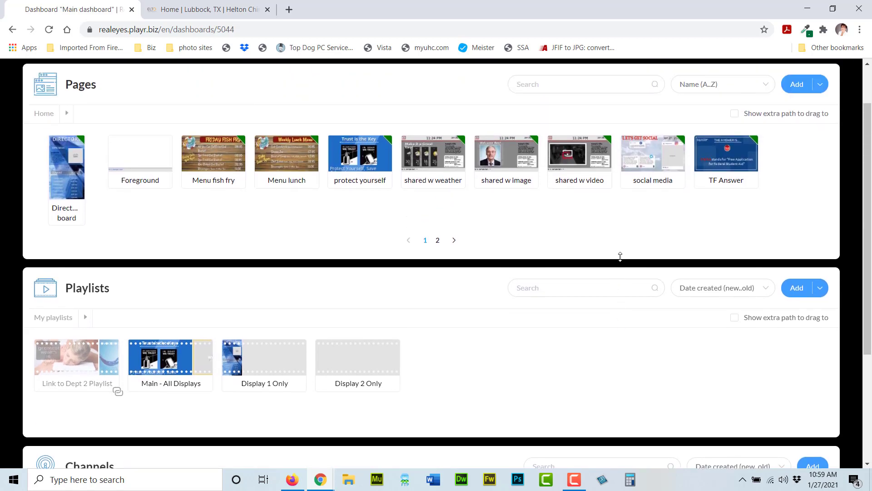
# Step: Add a 'Happy birthday copy' page from the other-dashboard catalog's Happy birthday template
pyautogui.click(821, 84)
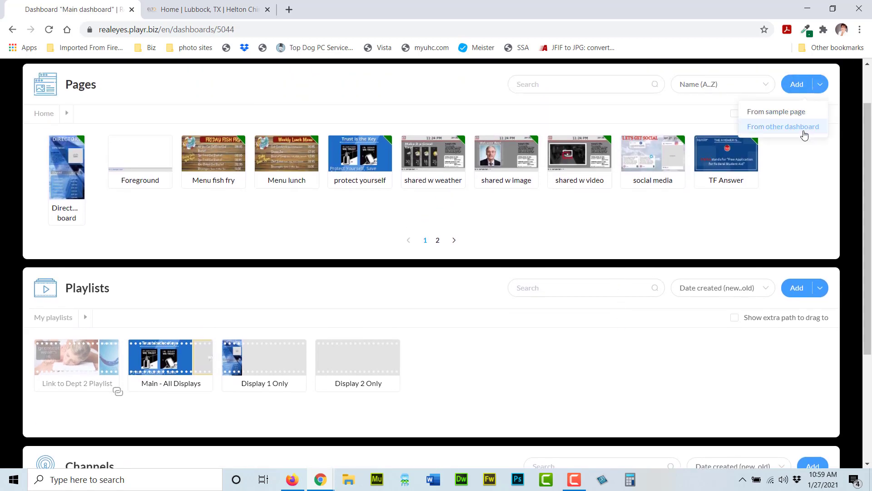
pyautogui.click(809, 112)
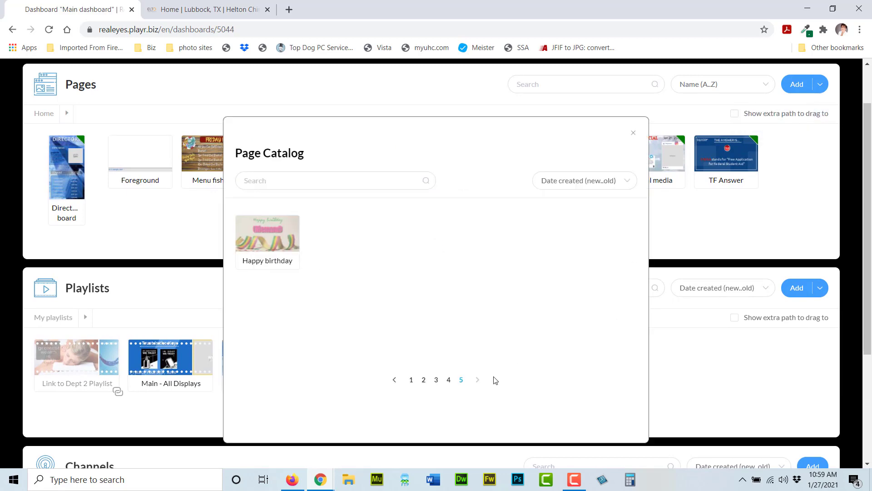
pyautogui.click(264, 242)
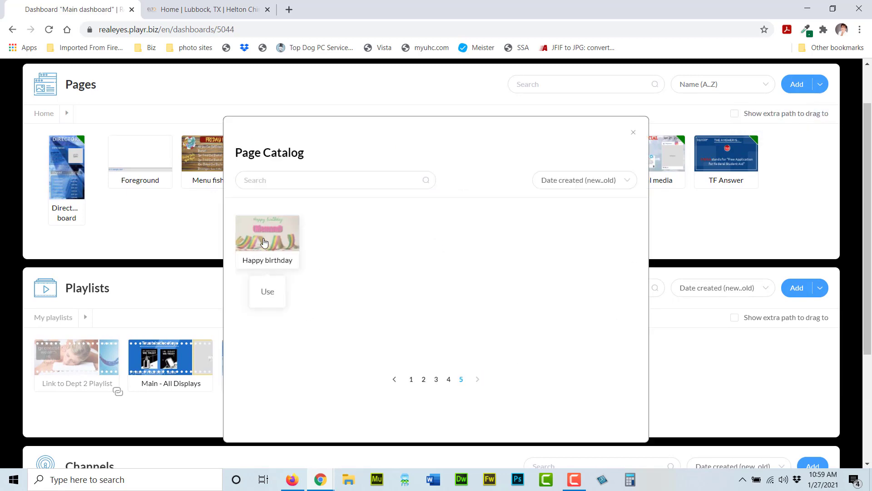
pyautogui.click(274, 293)
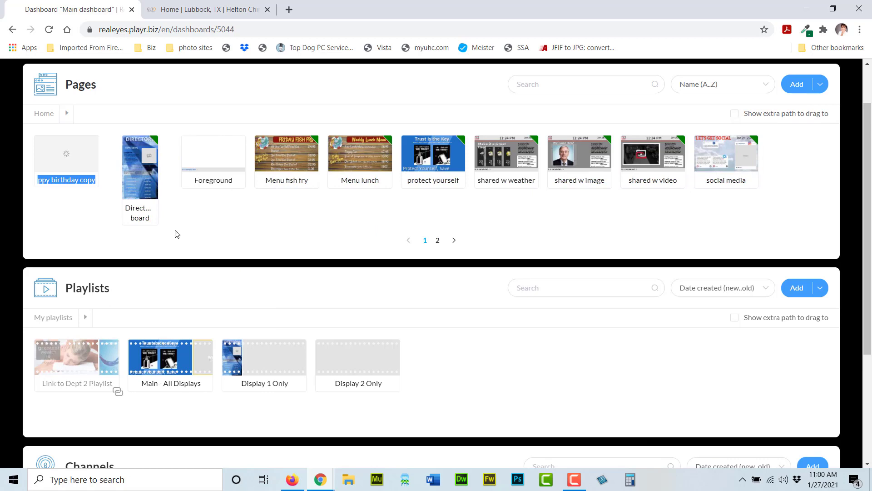
pyautogui.press('Return')
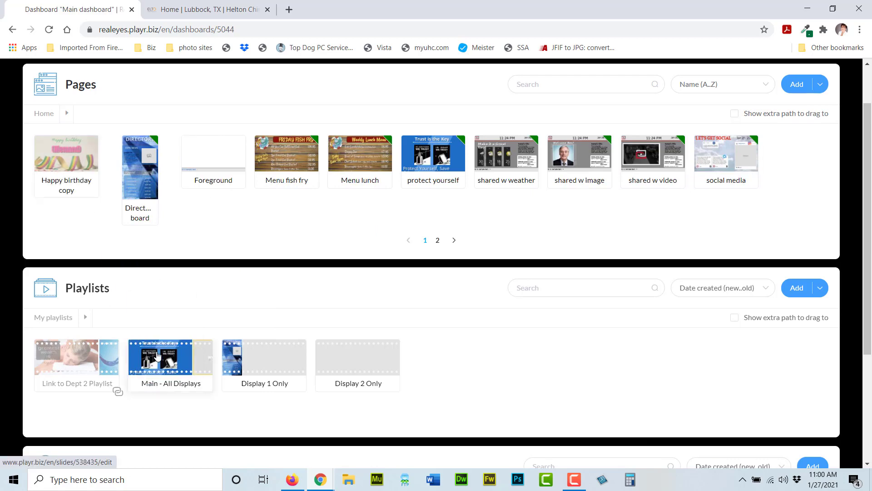
# Step: Move the Happy birthday slide to the front of the Main - All Displays playlist
pyautogui.click(157, 355)
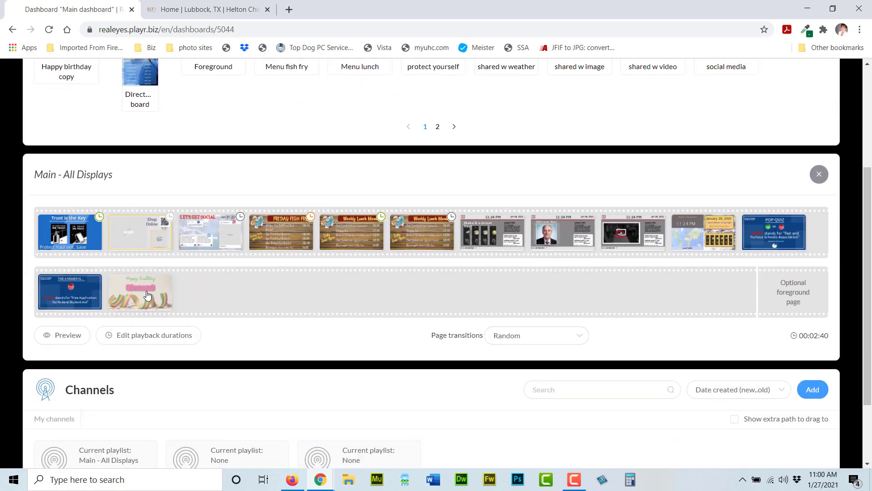
pyautogui.moveTo(147, 295); pyautogui.dragTo(62, 229)
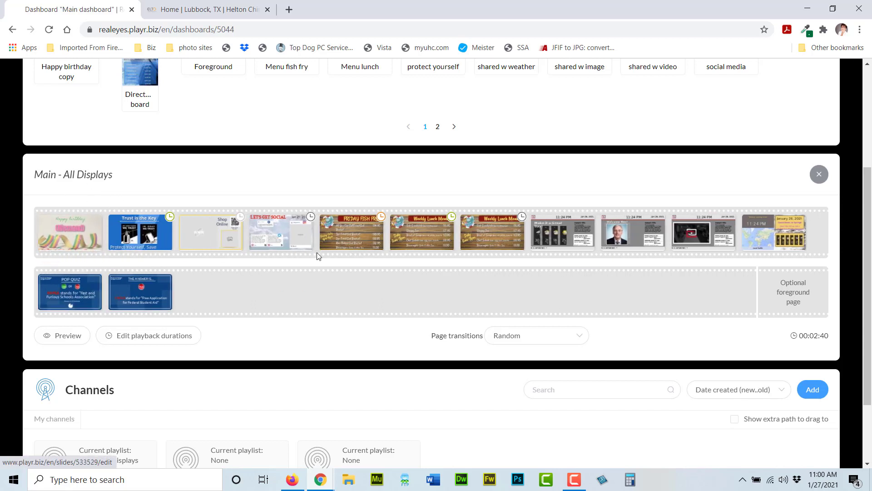
pyautogui.scroll(-2, 361, 322)
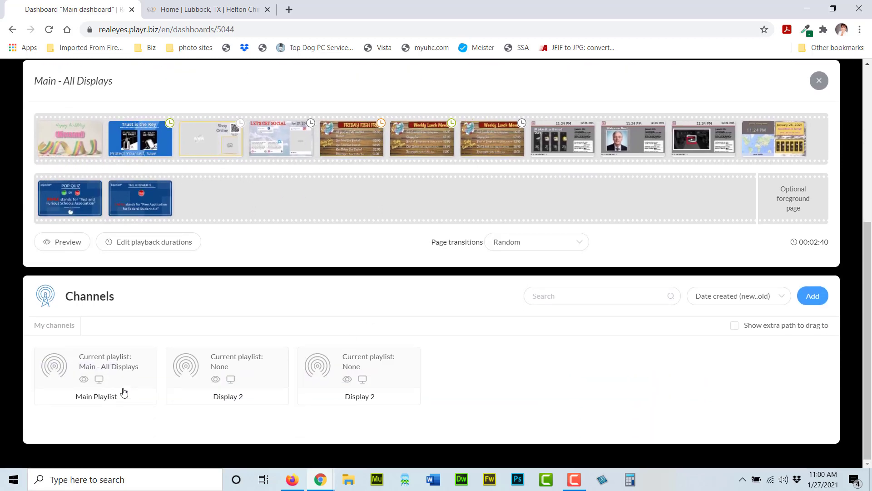
# Step: Preview the Main Playlist channel's playback, then close the Main - All Displays playlist editor
pyautogui.click(84, 379)
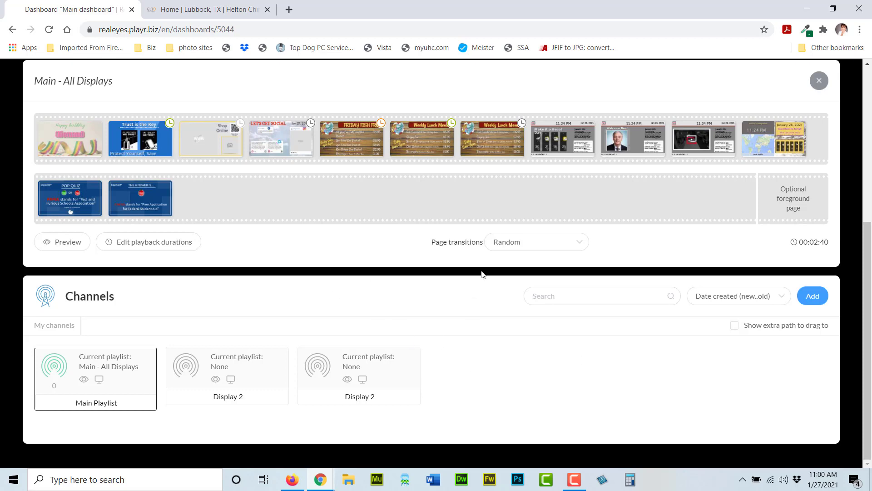
pyautogui.click(819, 80)
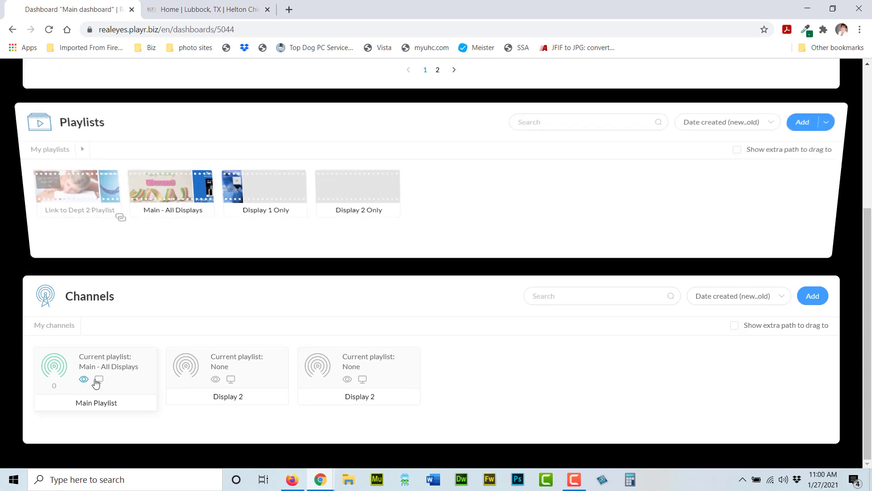